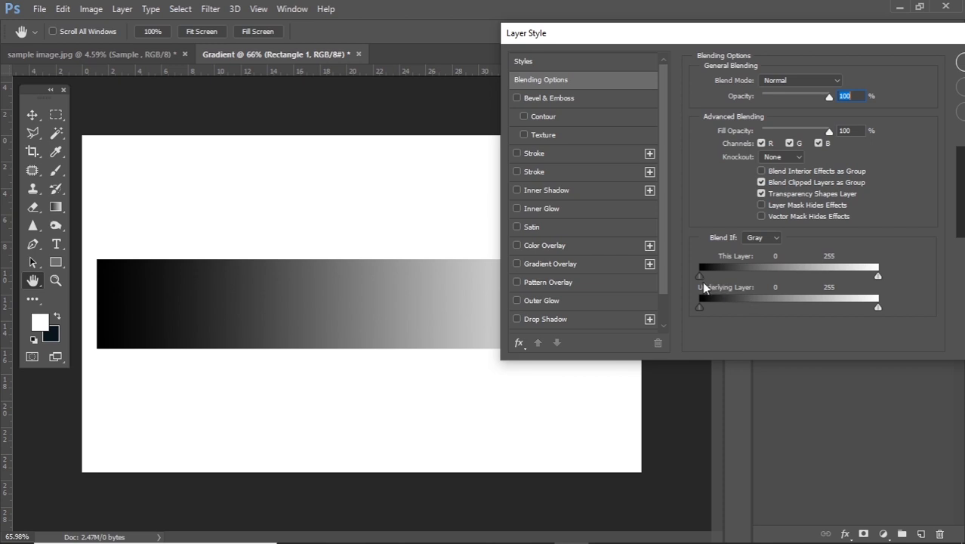
- Try the gradient layer's Blend If by raising This Layer's black slider to 58, splitting it at 56 / 58, and returning it to 0
left_click_drag(699, 277, 742, 275)
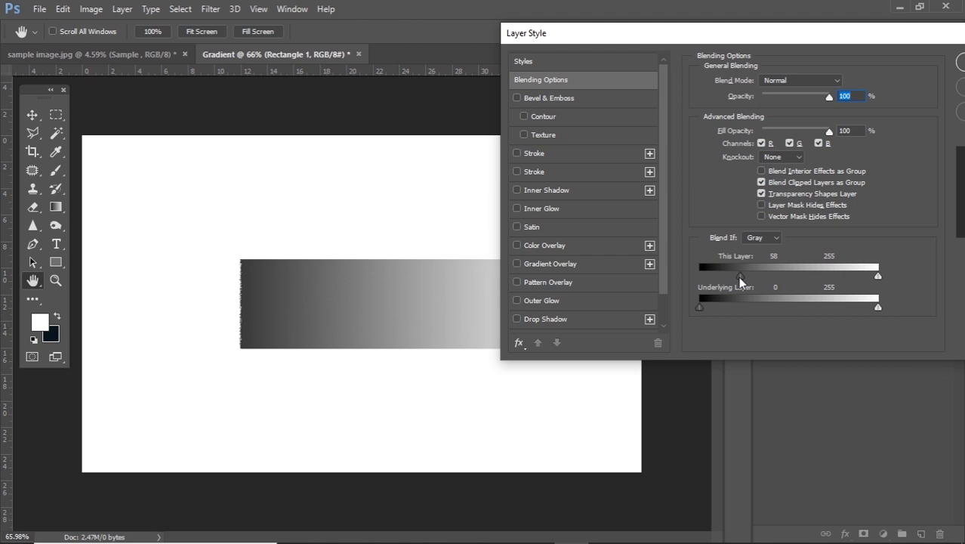
left_click(738, 276, "alt")
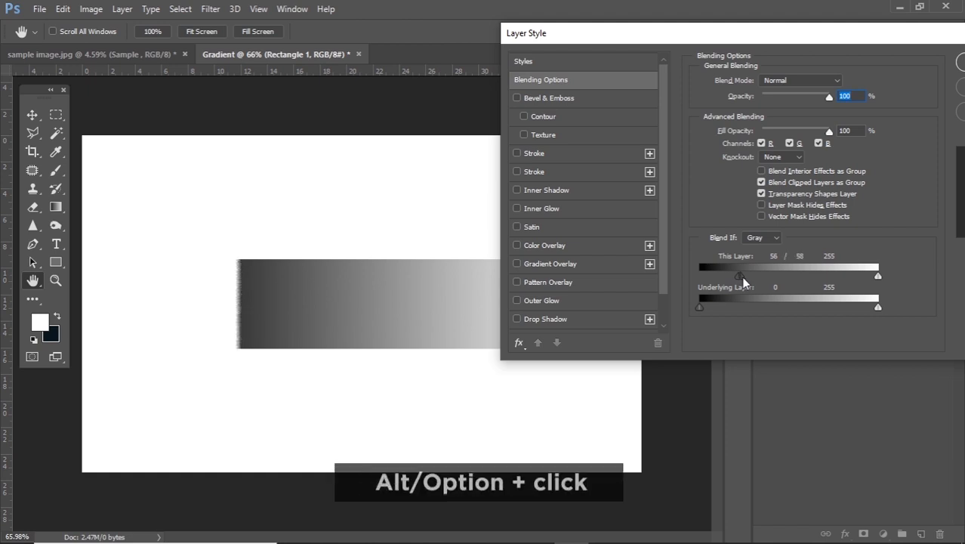
left_click_drag(741, 276, 667, 282)
- Set Blend If to the Blue channel and lower This Layer's white slider to hide the blue sky in the photo
left_click(755, 239)
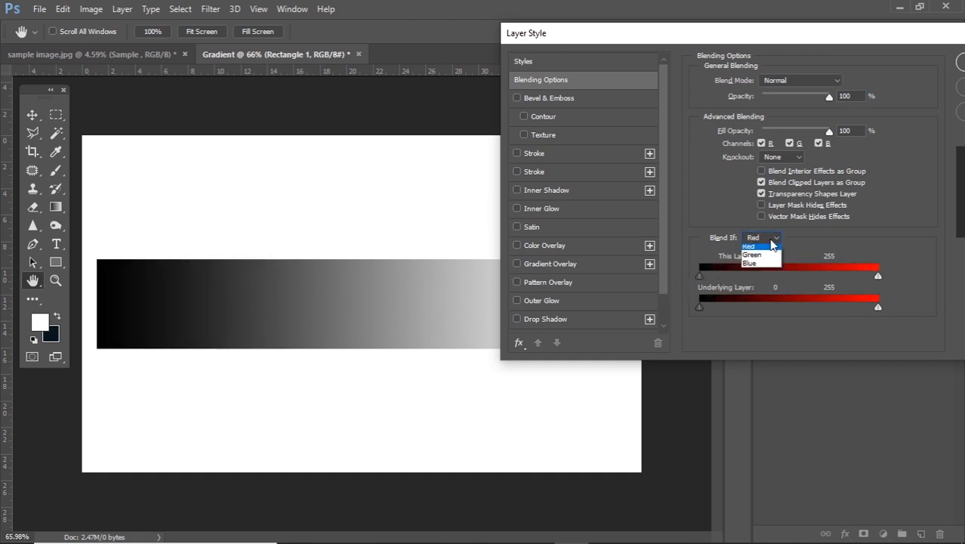
left_click(752, 255)
left_click(762, 237)
left_click(752, 272)
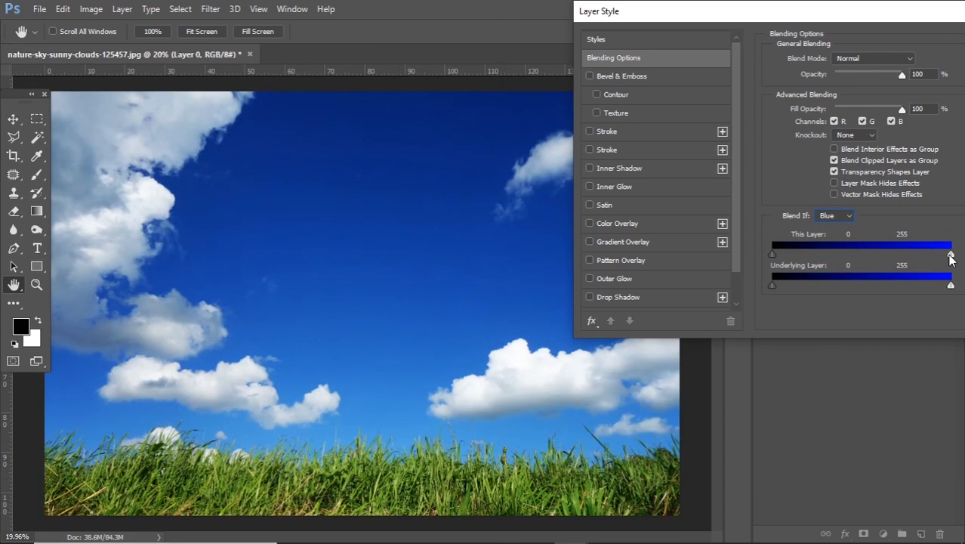
left_click_drag(951, 254, 836, 255)
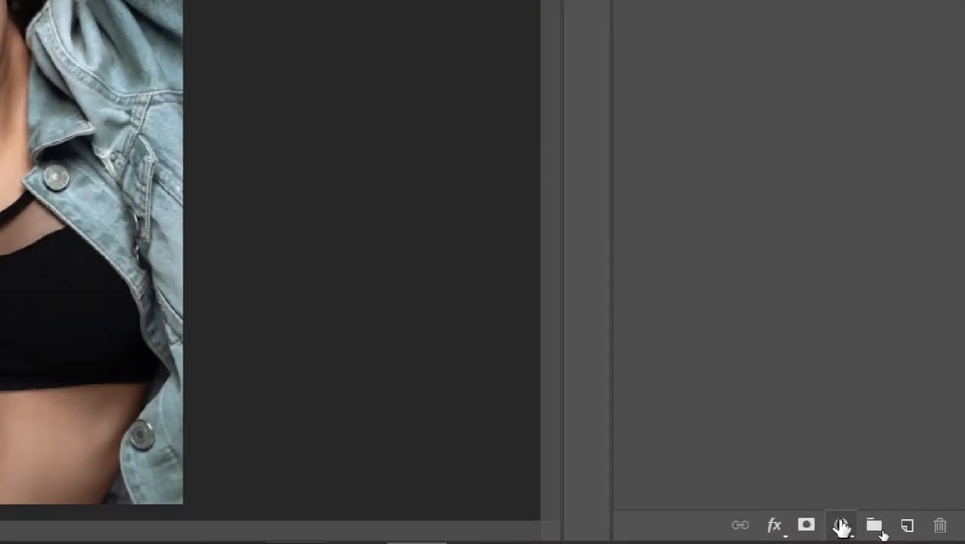
- Add a white (ffffff) Solid Color fill layer above the Sample layer
left_click(841, 525)
left_click(795, 74)
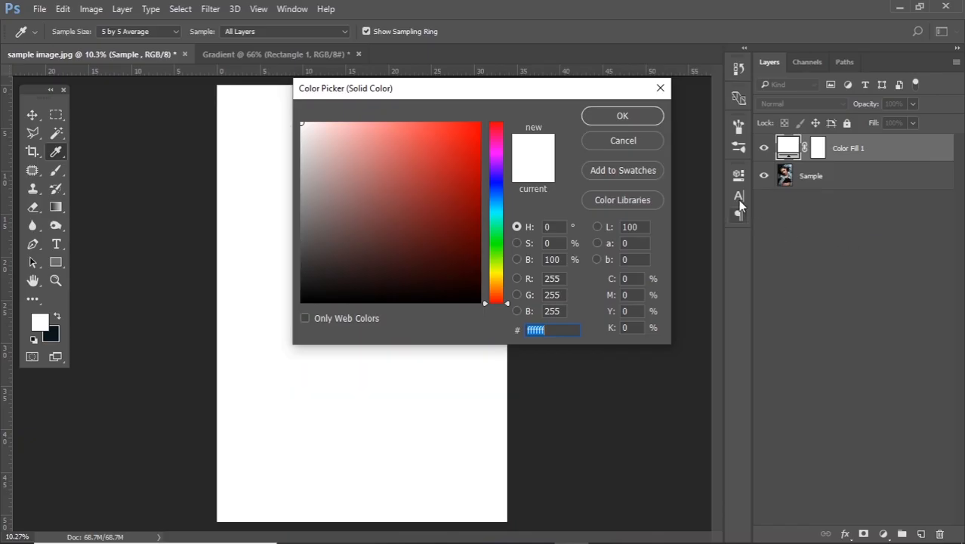
left_click(622, 116)
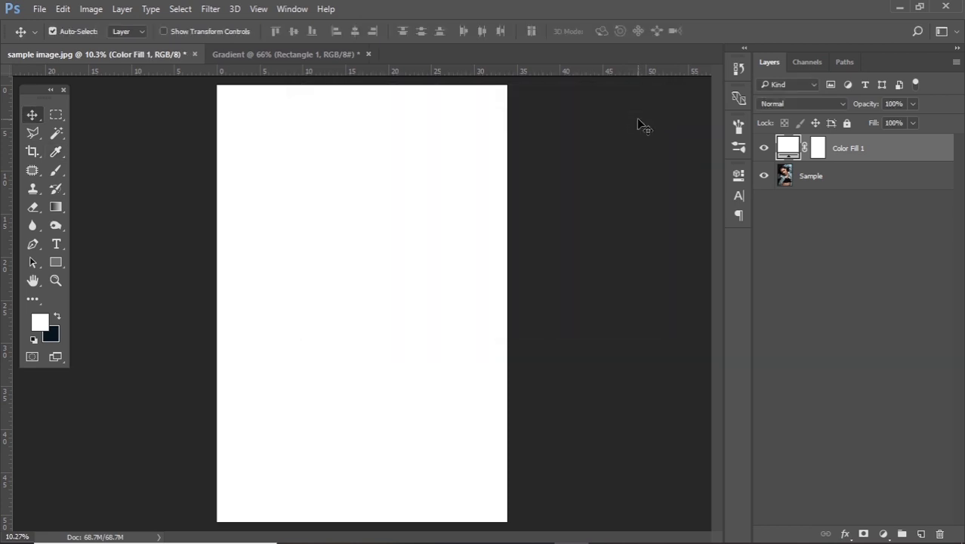
- In the white fill's Blending Options, split the Gray Blend If Underlying Layer black slider at 172 / 206
right_click(884, 152)
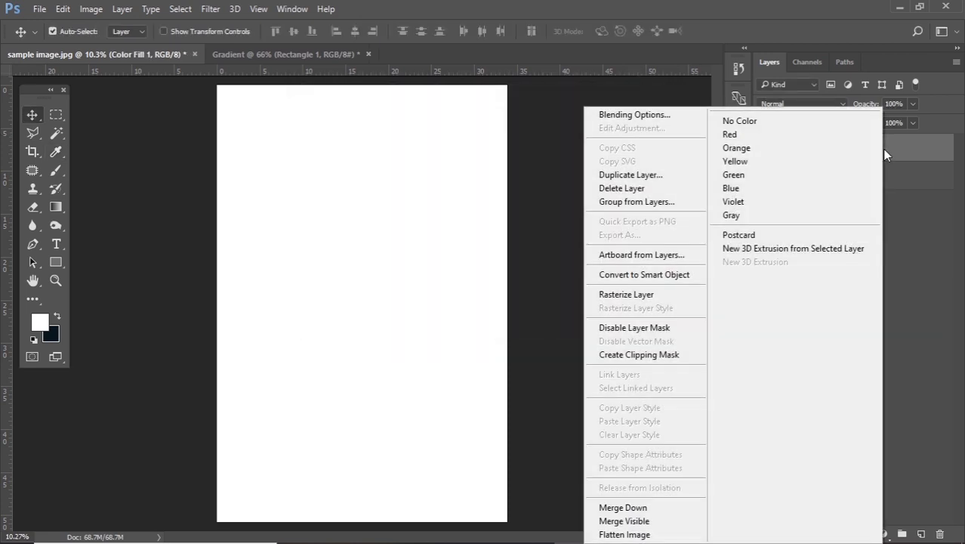
left_click(666, 121)
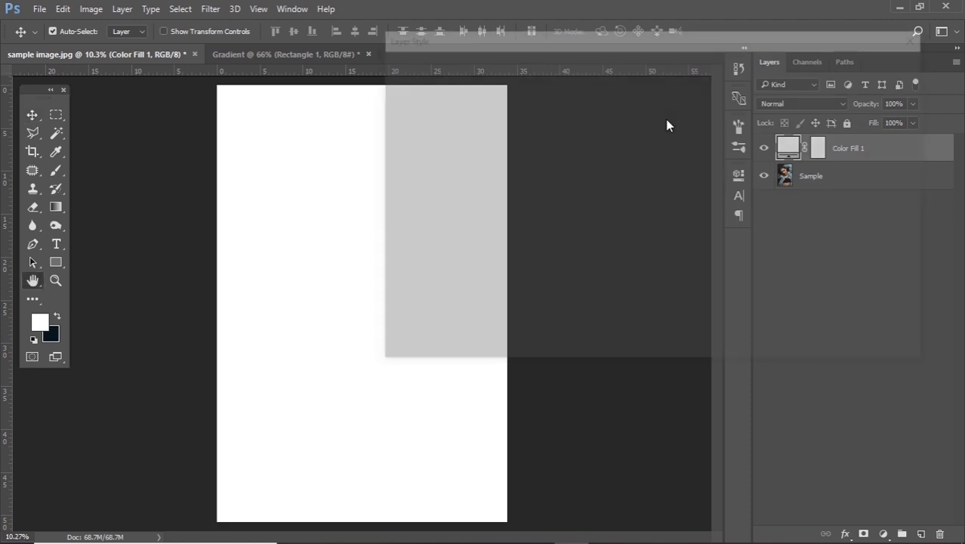
left_click_drag(631, 43, 720, 18)
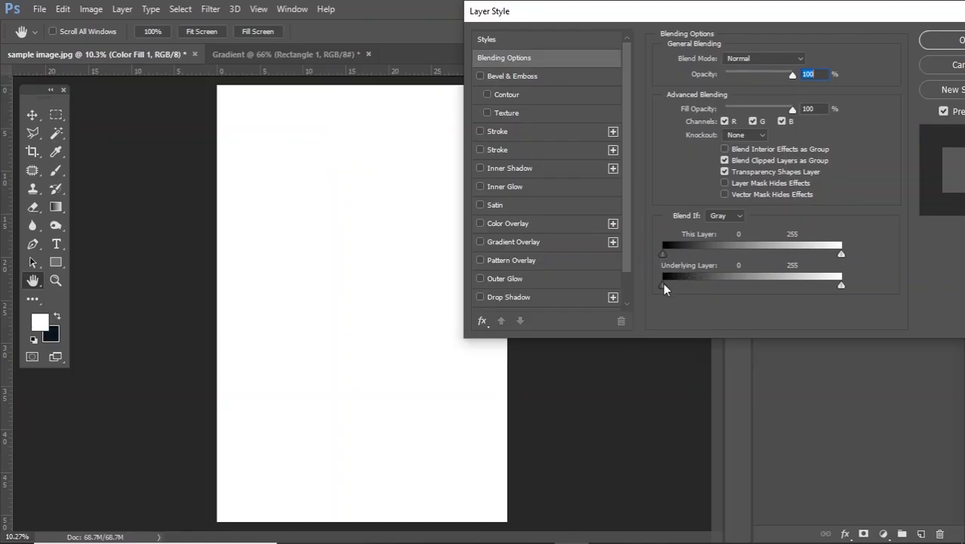
left_click_drag(664, 285, 789, 283)
left_click(790, 285, "alt")
left_click_drag(790, 287, 784, 295)
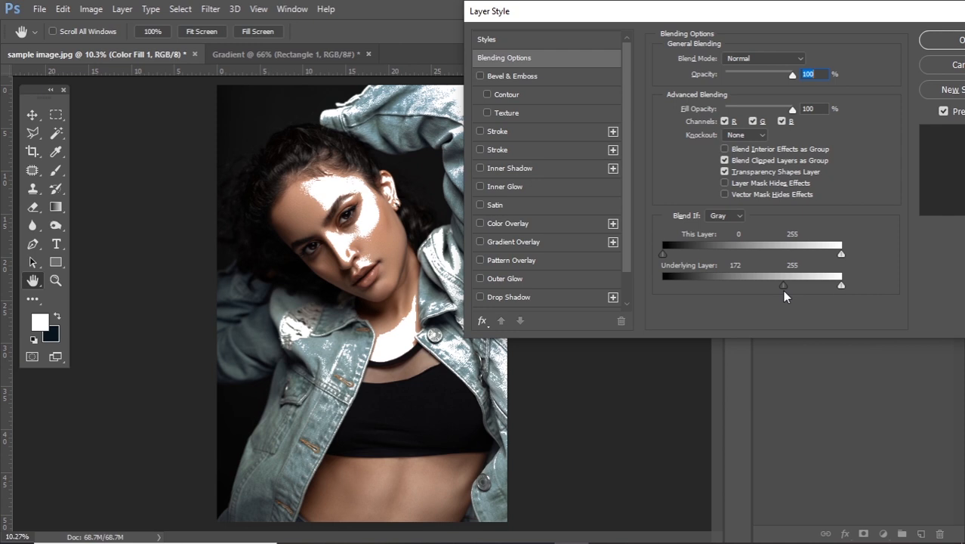
left_click_drag(783, 286, 800, 279)
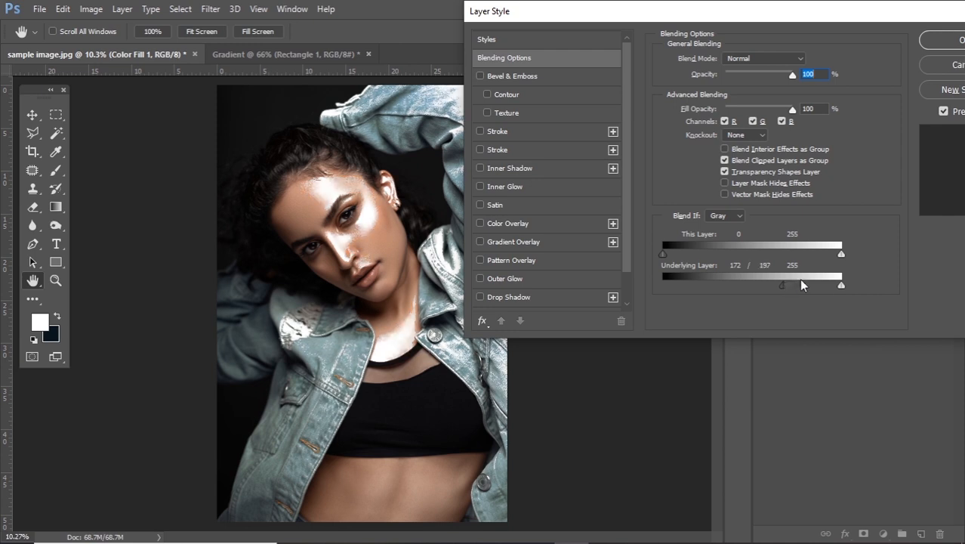
left_click_drag(803, 280, 808, 284)
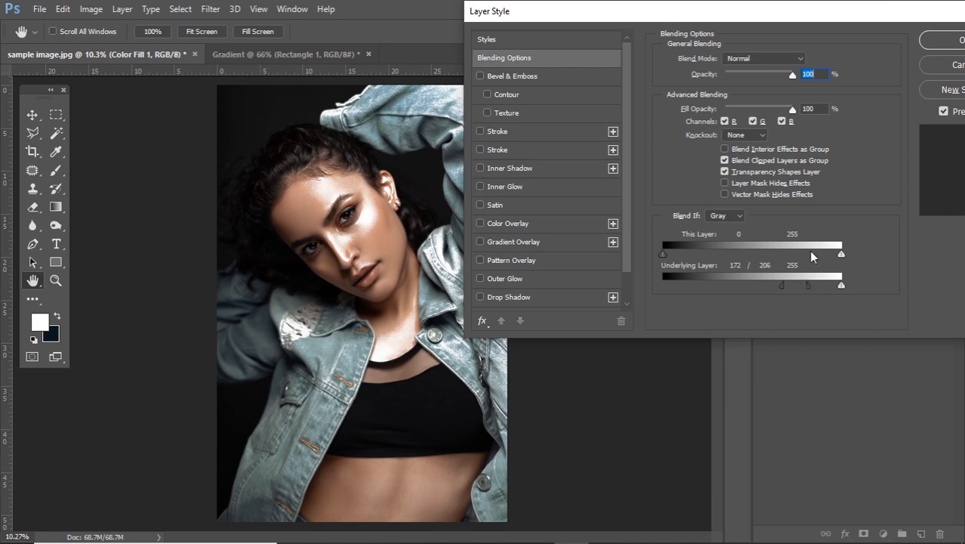
left_click(923, 46)
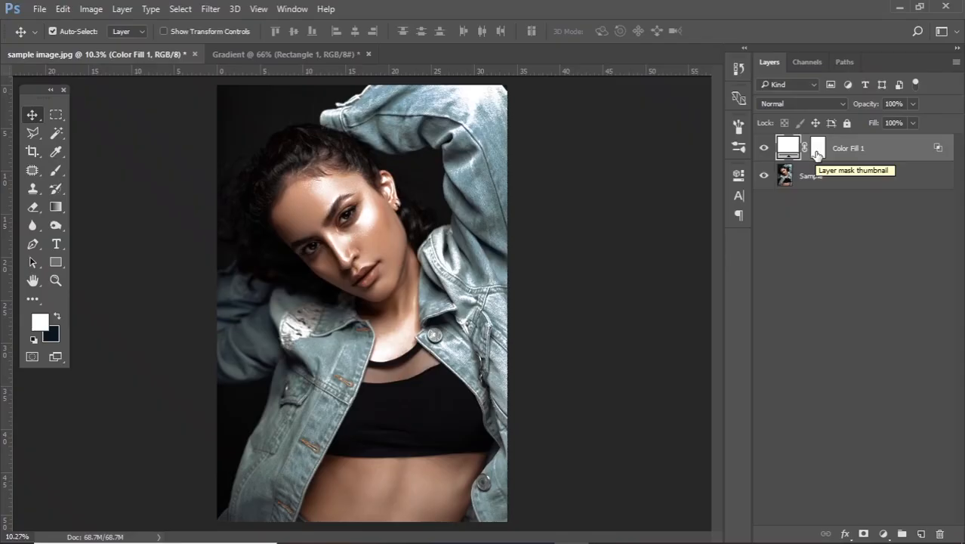
- Paint black on the white fill's layer mask with the Brush tool to remove the highlights from the denim jacket
left_click(818, 148)
key("d")
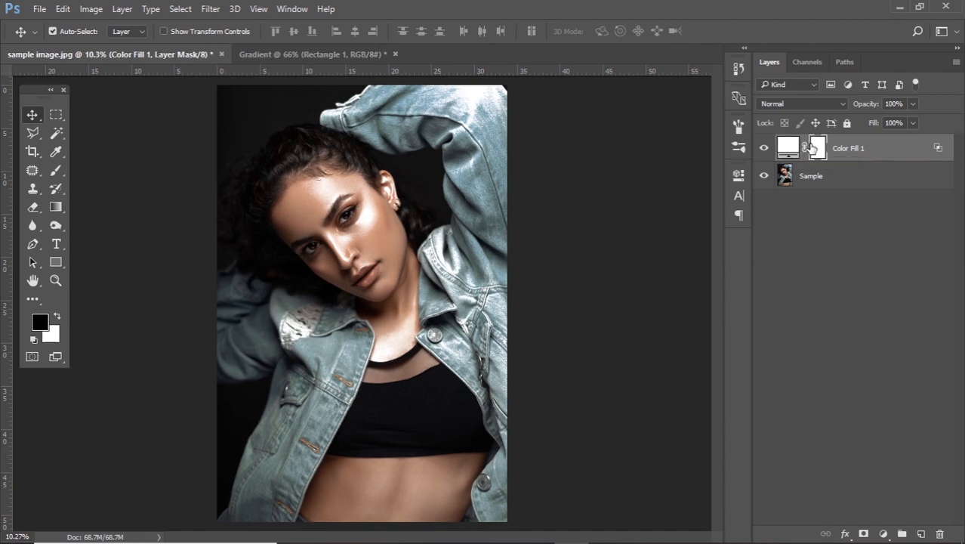
key("b")
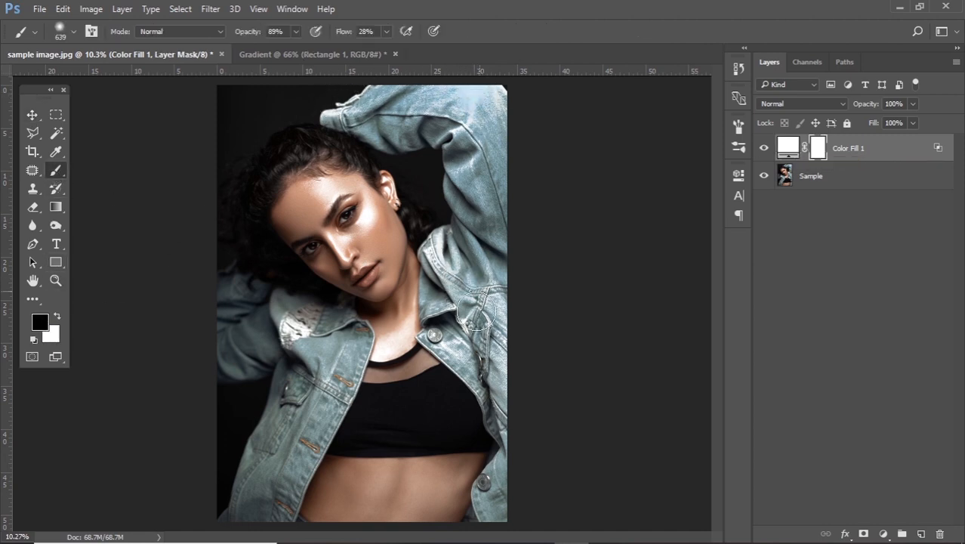
mouse_move(363, 363)
left_mouse_down()
mouse_move(305, 367)
mouse_move(459, 257)
left_mouse_up()
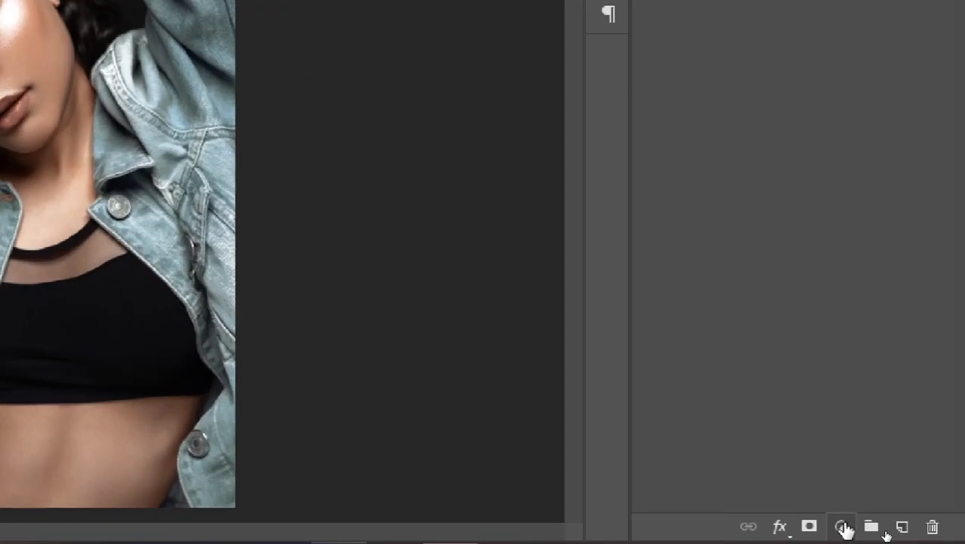
- Add a black Solid Color fill layer above the white fill
left_click(836, 525)
left_click(779, 72)
left_click_drag(427, 259, 498, 311)
left_click(614, 114)
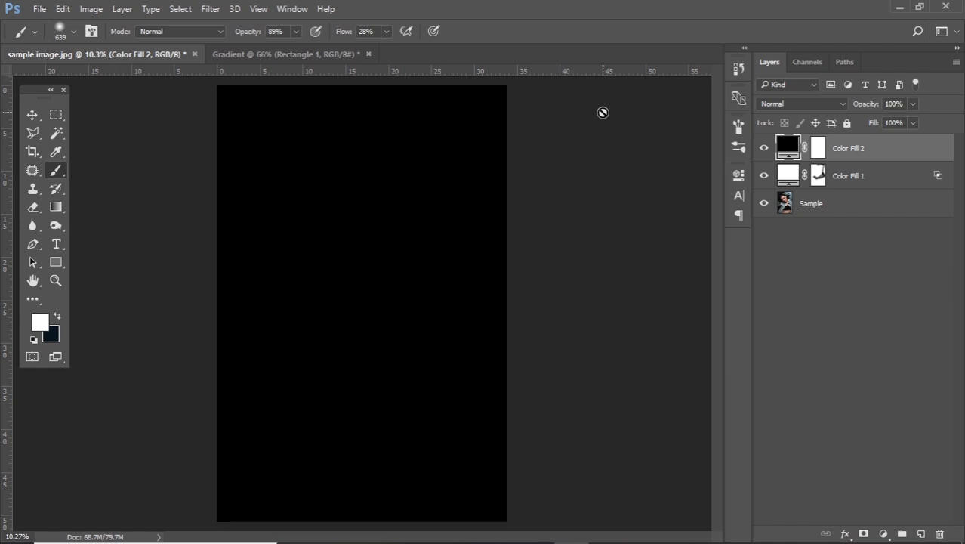
- In the black fill's Blending Options, split the Gray Blend If Underlying Layer white slider at 4 / 31
right_click(881, 154)
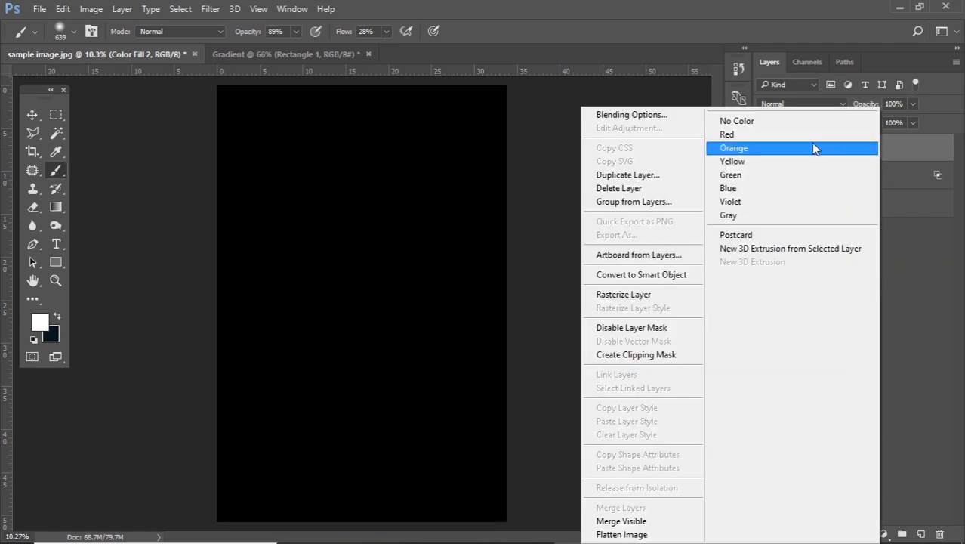
left_click(667, 117)
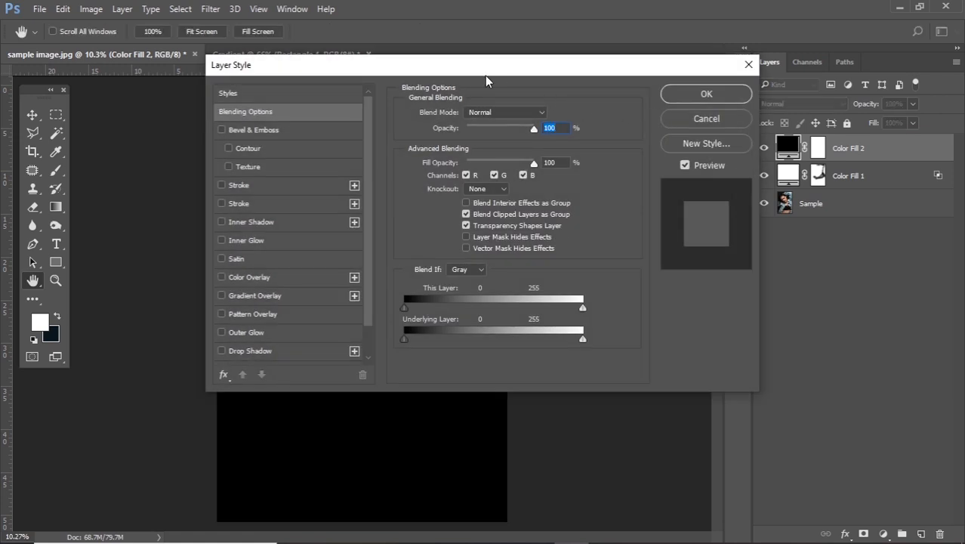
left_click_drag(467, 68, 756, 14)
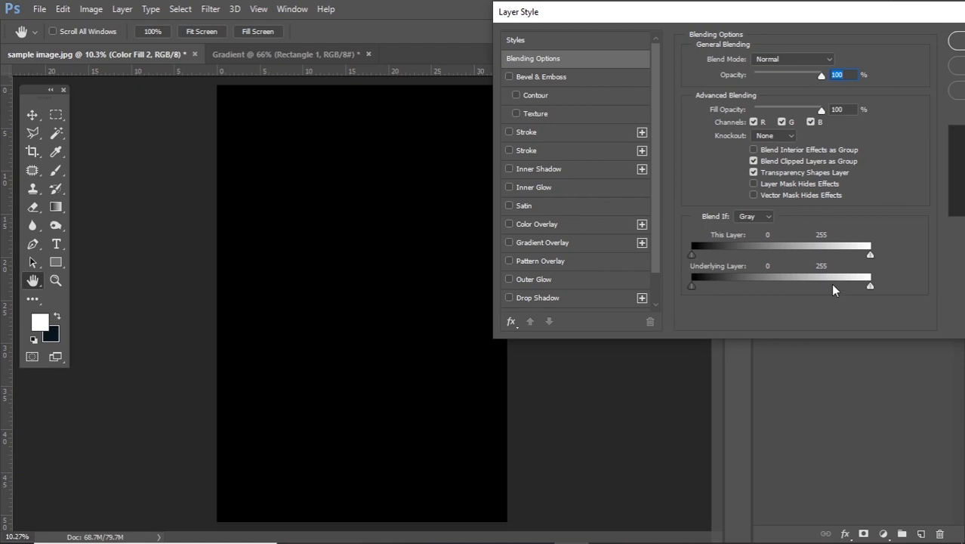
mouse_move(870, 287)
left_mouse_down()
mouse_move(727, 311)
mouse_move(716, 290)
mouse_move(694, 288)
left_mouse_up()
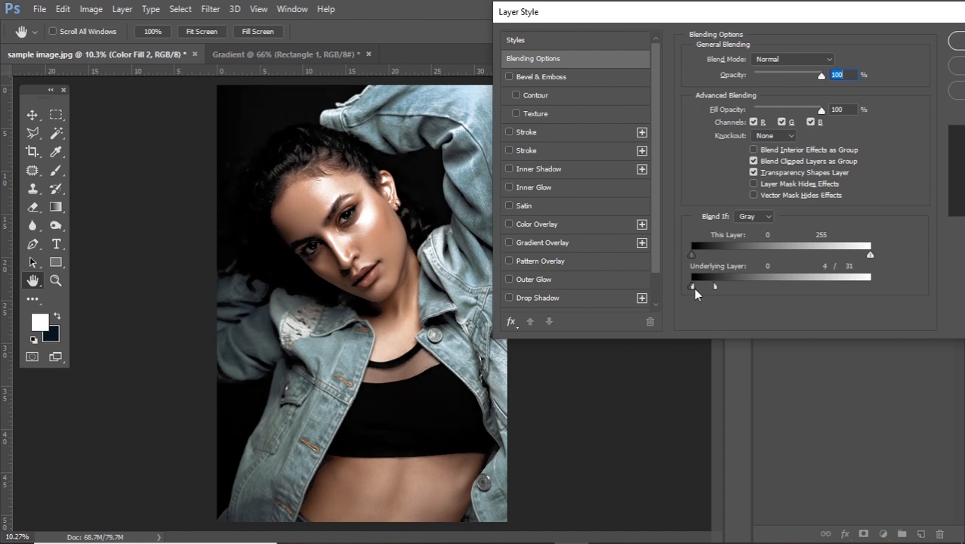
left_click_drag(811, 22, 615, 75)
left_click(801, 95)
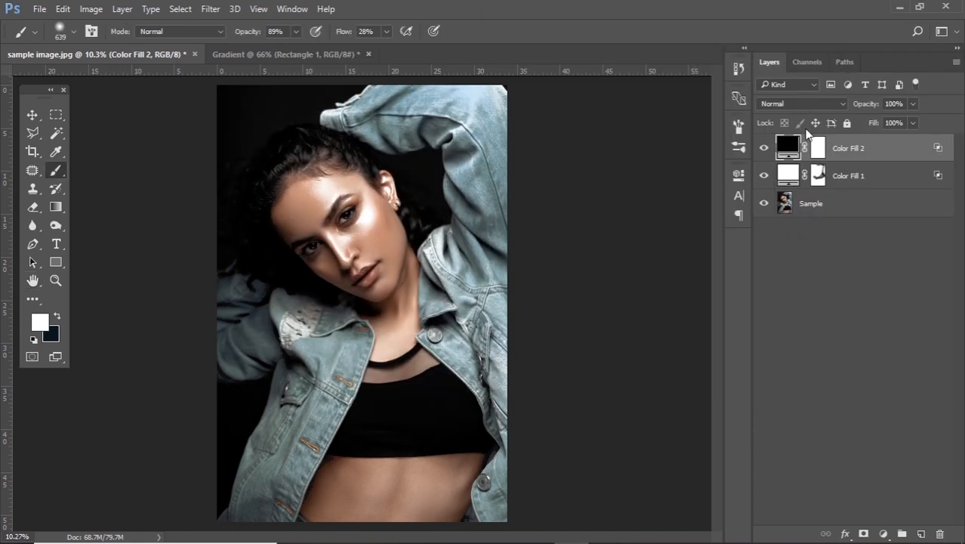
- Set the brush flow to 18% and paint black on the black fill's mask over the black top to recover its shadows
left_click(818, 149)
key("x")
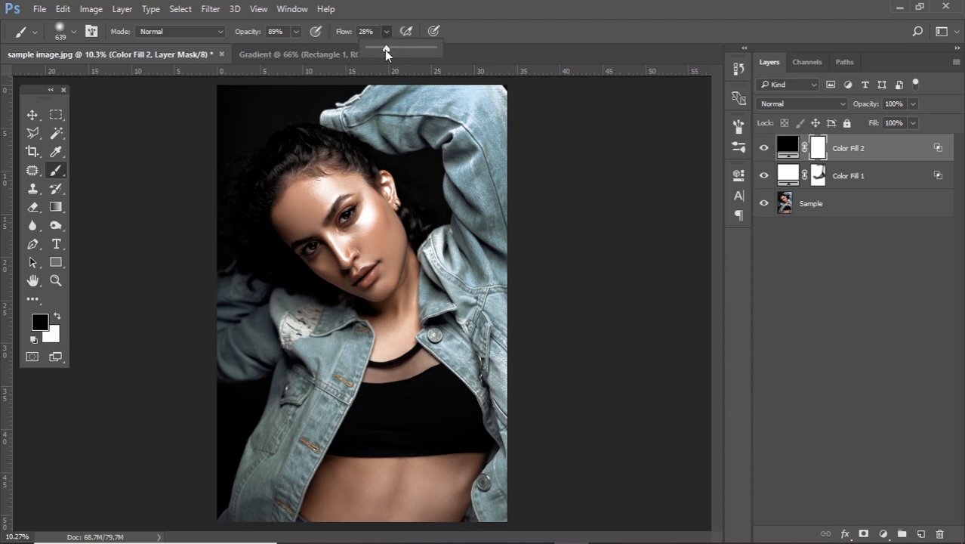
scroll(394, 433, "up", 8)
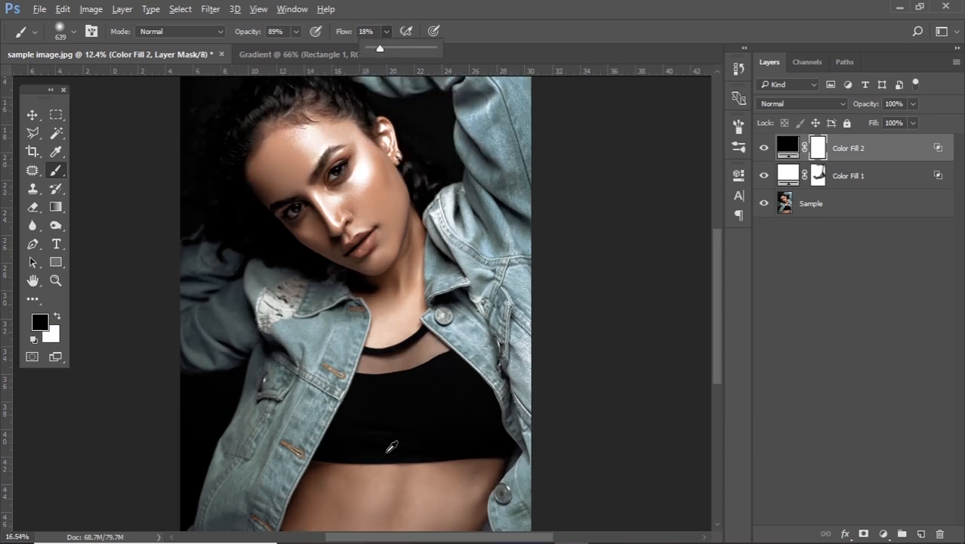
scroll(444, 323, "down", 3)
mouse_move(355, 371)
left_mouse_down()
mouse_move(512, 346)
mouse_move(417, 307)
mouse_move(481, 372)
mouse_move(330, 374)
mouse_move(523, 366)
mouse_move(399, 276)
left_mouse_up()
scroll(399, 242, "down", 5)
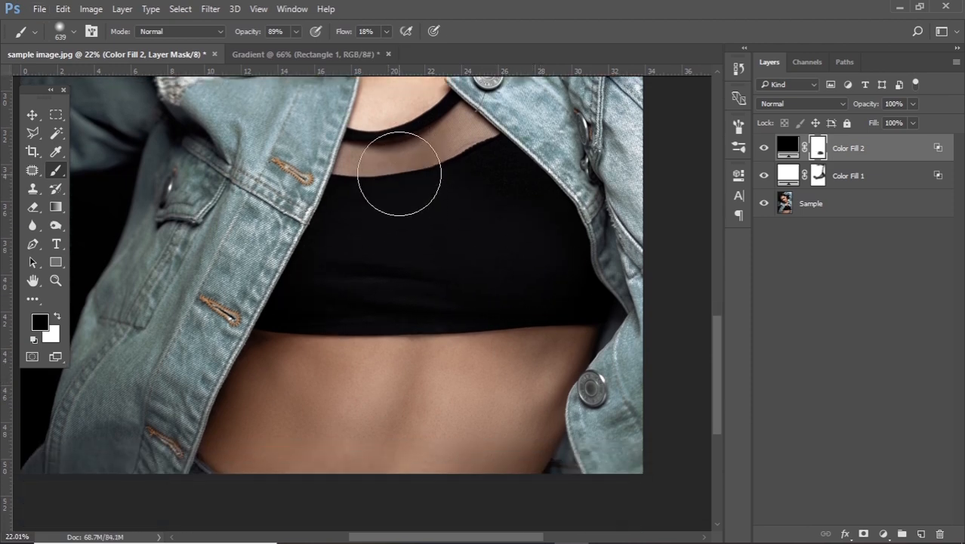
scroll(430, 306, "down", 5)
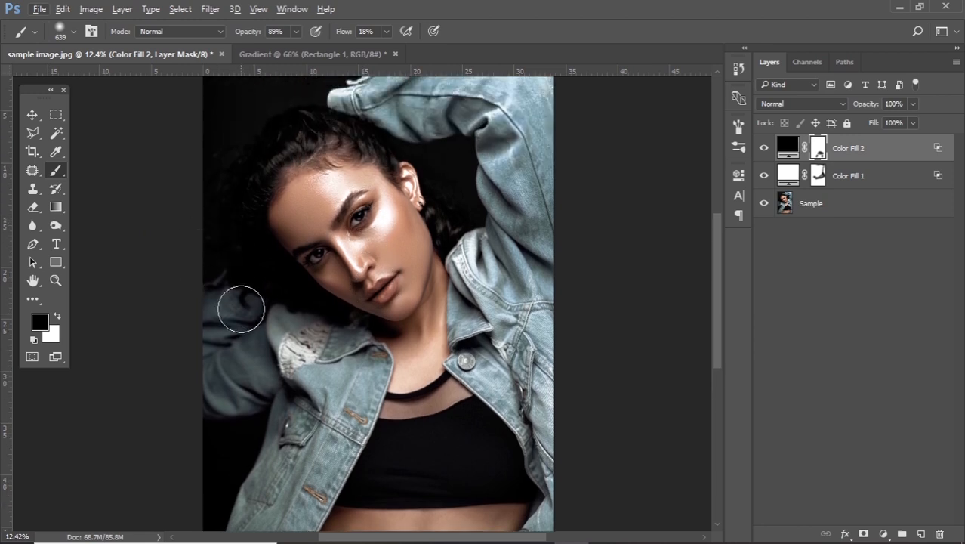
- Paint black on the black fill's mask over the shadowed sleeve and the dark background beside the hair
mouse_move(240, 297)
left_mouse_down()
mouse_move(266, 316)
mouse_move(295, 321)
left_mouse_up()
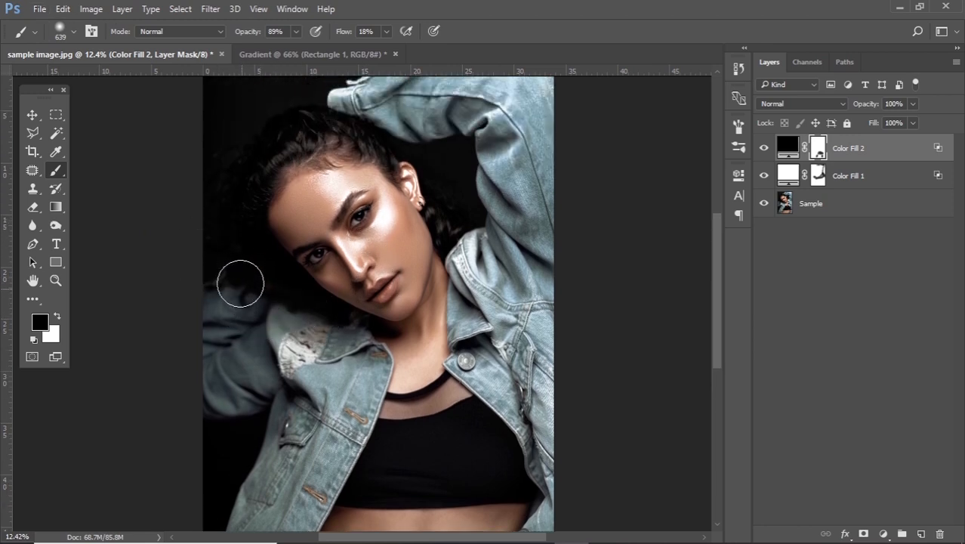
mouse_move(206, 197)
left_mouse_down()
mouse_move(242, 173)
mouse_move(225, 266)
left_mouse_up()
scroll(226, 267, "up", 1)
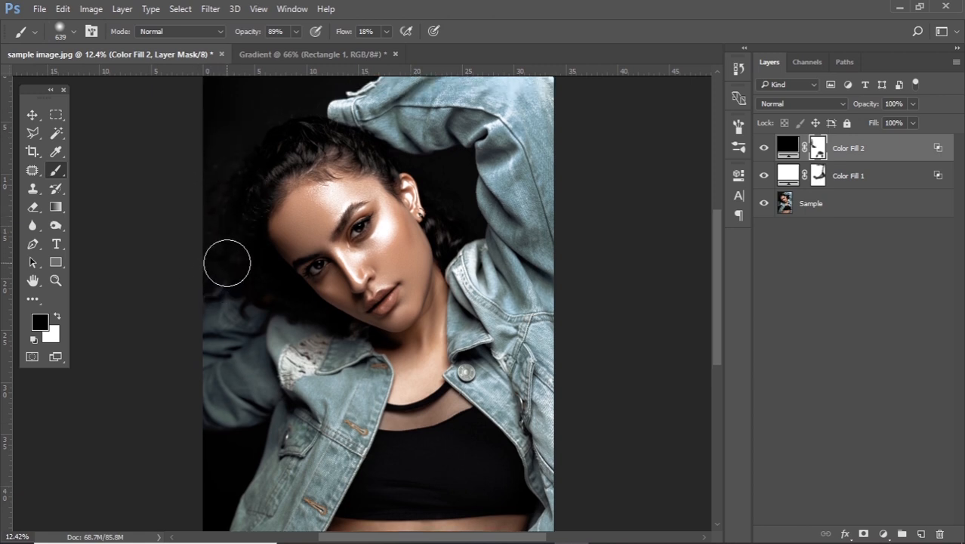
scroll(250, 252, "up", 1)
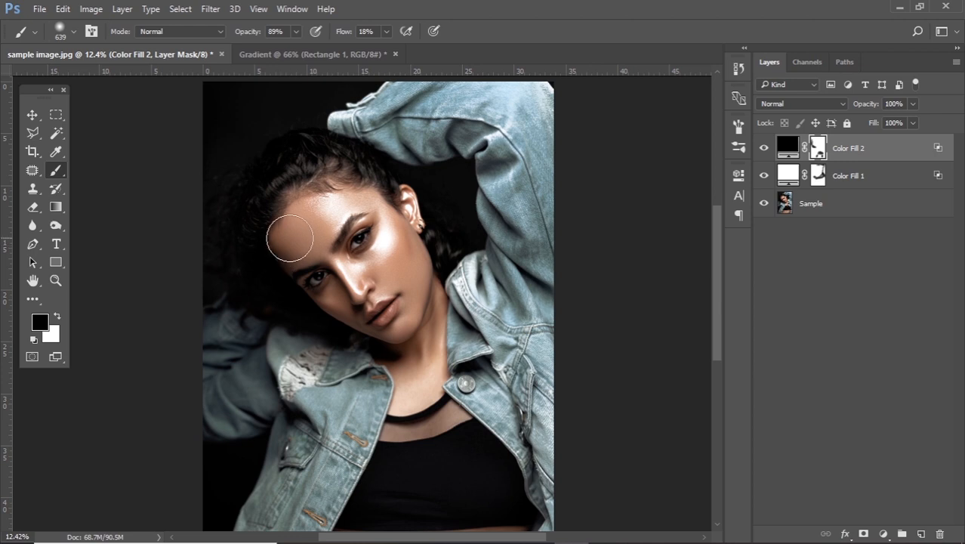
scroll(290, 238, "down", 1)
scroll(315, 198, "down", 1)
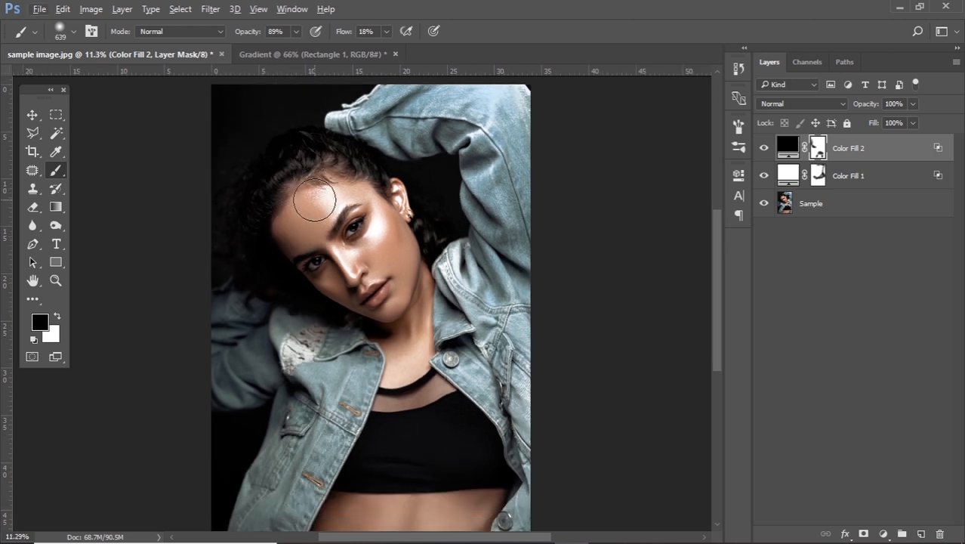
- Create a new empty layer above the fills and name it blur
left_click(922, 533)
key("x")
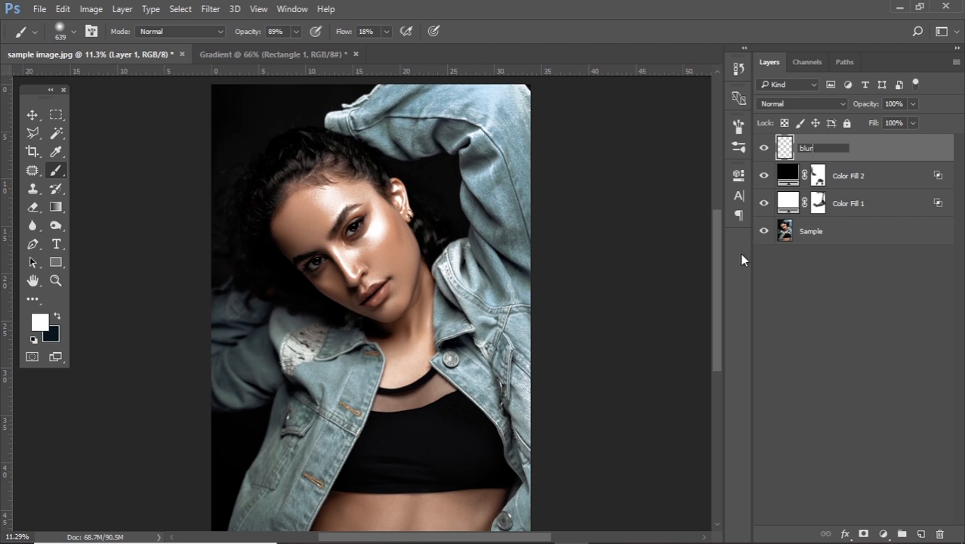
key("Return")
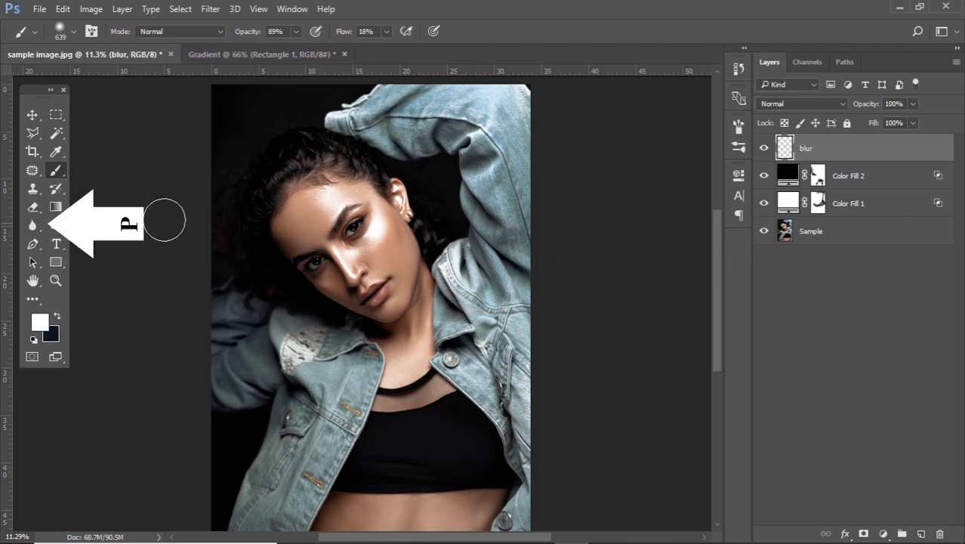
- With the Blur tool at 50% strength and Sample All Layers on, soften the cheek and nose highlights on the blur layer
left_click(34, 226)
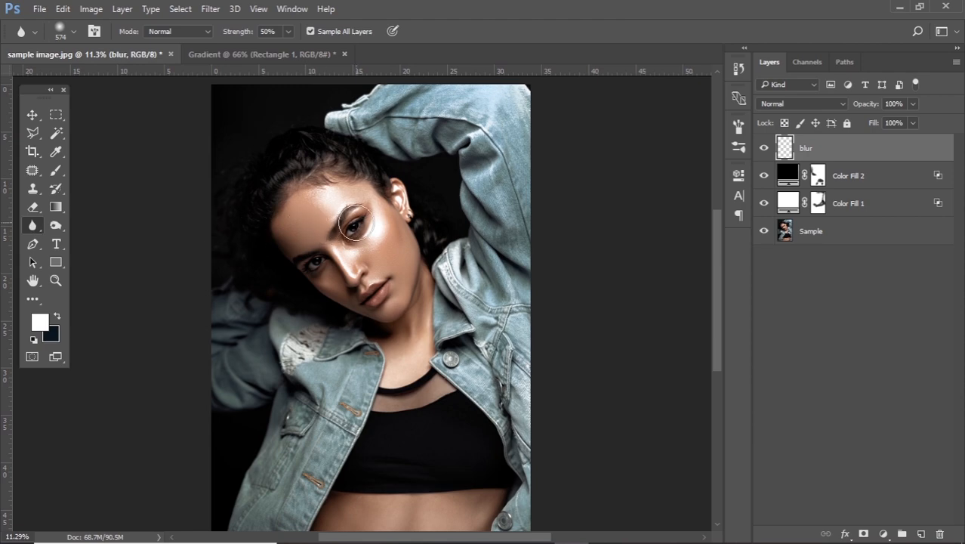
scroll(357, 224, "up", 4)
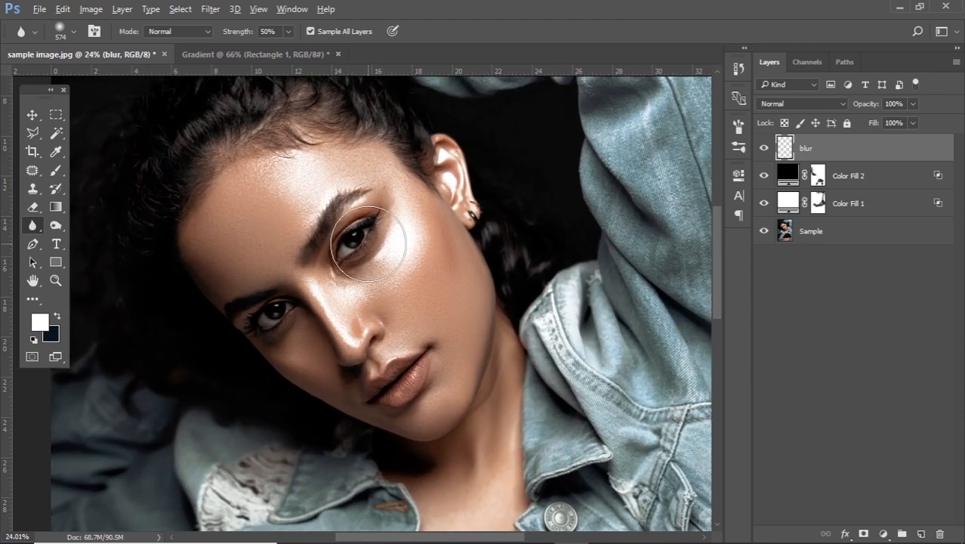
left_click(310, 31)
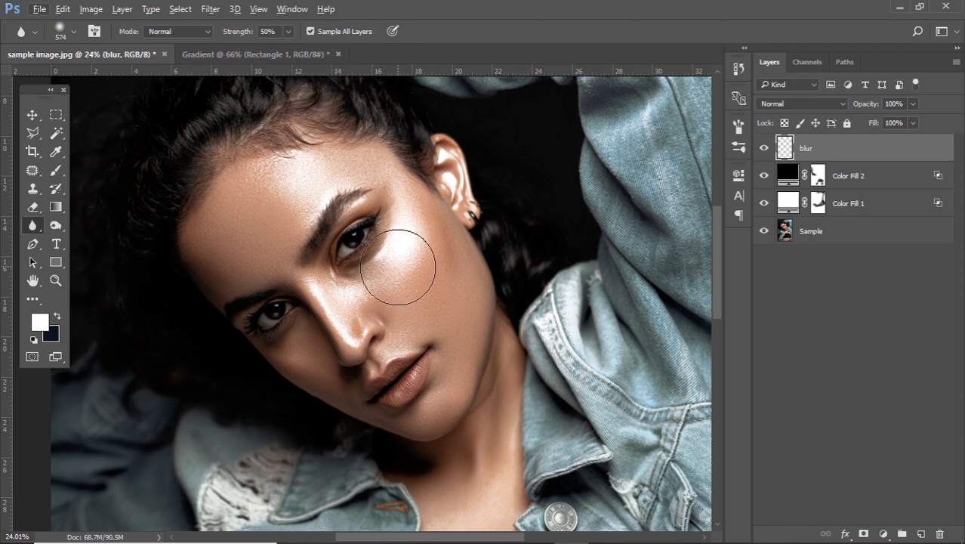
mouse_move(395, 263)
left_mouse_down()
mouse_move(381, 291)
mouse_move(410, 246)
mouse_move(386, 285)
mouse_move(401, 302)
mouse_move(367, 280)
mouse_move(381, 297)
mouse_move(409, 257)
mouse_move(386, 306)
mouse_move(395, 257)
mouse_move(378, 311)
mouse_move(416, 217)
mouse_move(395, 302)
mouse_move(406, 217)
mouse_move(403, 263)
mouse_move(327, 176)
mouse_move(277, 187)
mouse_move(294, 194)
mouse_move(282, 204)
mouse_move(307, 195)
mouse_move(300, 179)
mouse_move(241, 224)
mouse_move(408, 269)
mouse_move(409, 246)
mouse_move(377, 302)
mouse_move(415, 203)
mouse_move(370, 287)
mouse_move(325, 316)
left_mouse_up()
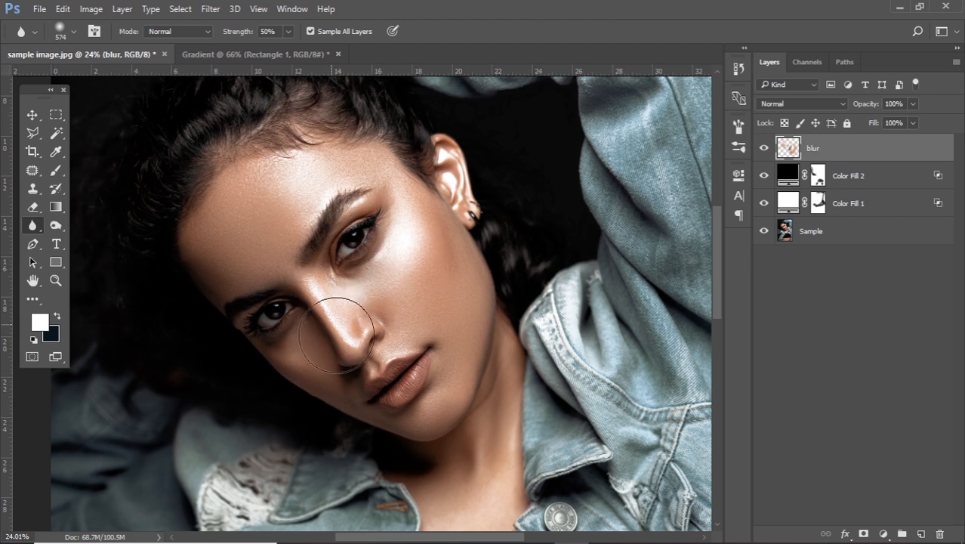
mouse_move(335, 317)
left_mouse_down()
mouse_move(428, 242)
mouse_move(379, 283)
mouse_move(388, 251)
mouse_move(403, 245)
mouse_move(384, 275)
mouse_move(349, 285)
mouse_move(304, 179)
mouse_move(265, 208)
mouse_move(358, 183)
mouse_move(392, 220)
mouse_move(362, 297)
mouse_move(348, 305)
mouse_move(409, 261)
mouse_move(396, 296)
mouse_move(431, 270)
mouse_move(414, 300)
mouse_move(415, 260)
left_mouse_up()
- Blur the skin highlights on the neck and upper chest on the blur layer
scroll(415, 259, "down", 3)
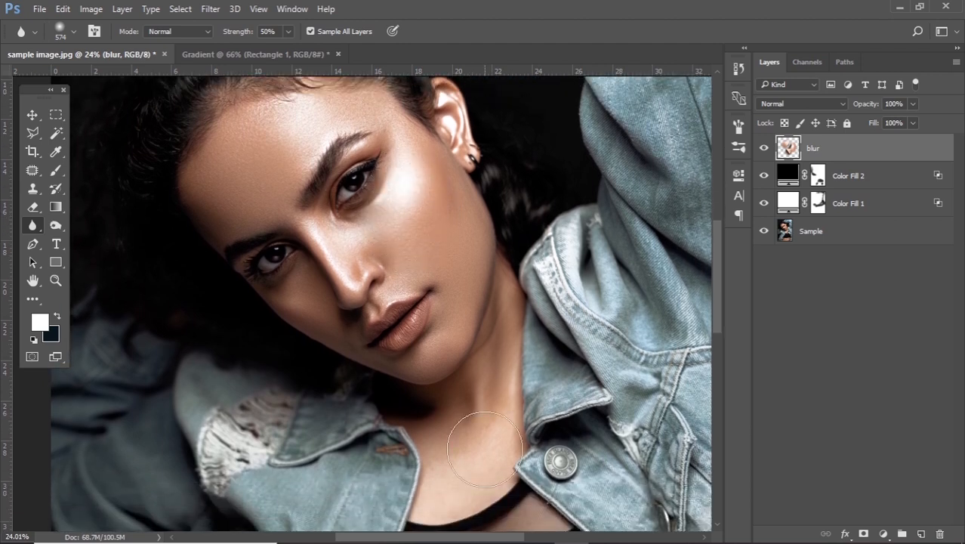
mouse_move(435, 487)
left_mouse_down()
mouse_move(485, 455)
mouse_move(469, 465)
mouse_move(511, 408)
mouse_move(447, 436)
mouse_move(481, 443)
mouse_move(433, 448)
mouse_move(472, 428)
left_mouse_up()
scroll(398, 342, "down", 1)
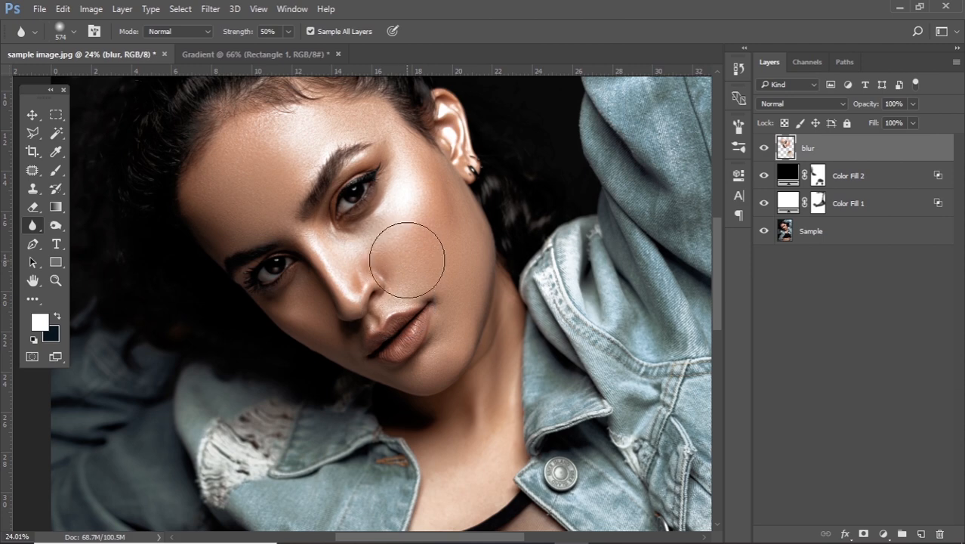
- Group the blur layer together with the white and black color fill layers
scroll(382, 193, "down", 1)
scroll(379, 195, "down", 3)
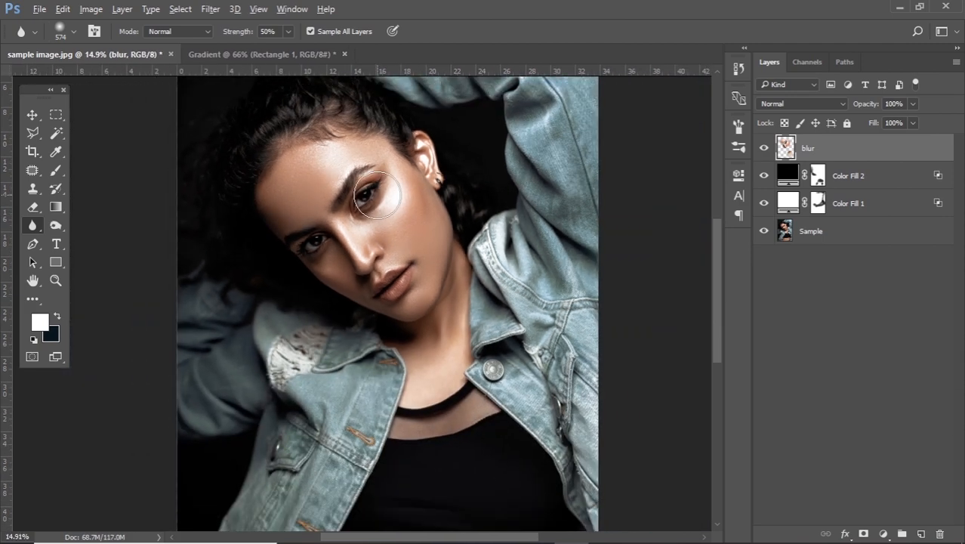
left_click(854, 206, "shift")
key("ctrl+g")
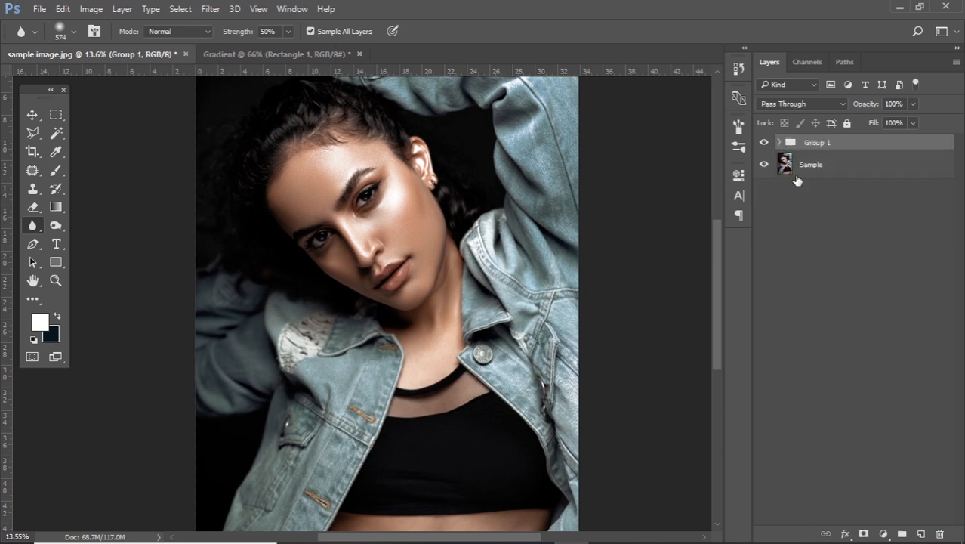
- Toggle the group's visibility off and on twice to compare the portrait before and after the retouch
left_click(764, 143)
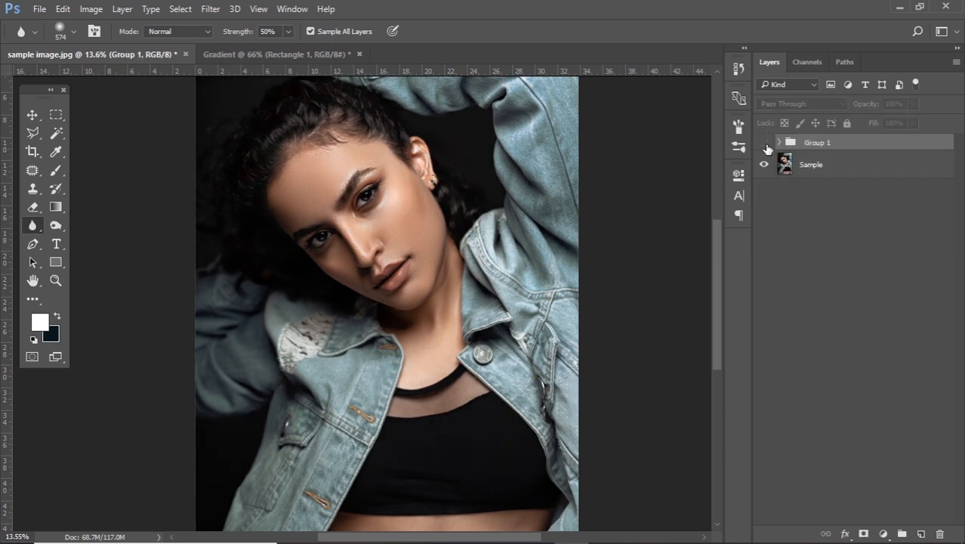
left_click(764, 144)
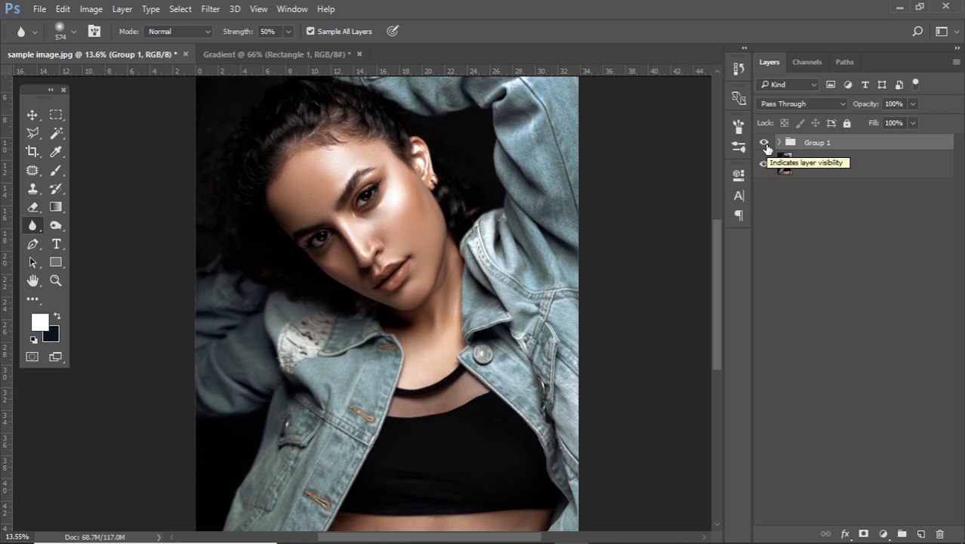
left_click(764, 143)
left_click(764, 143)
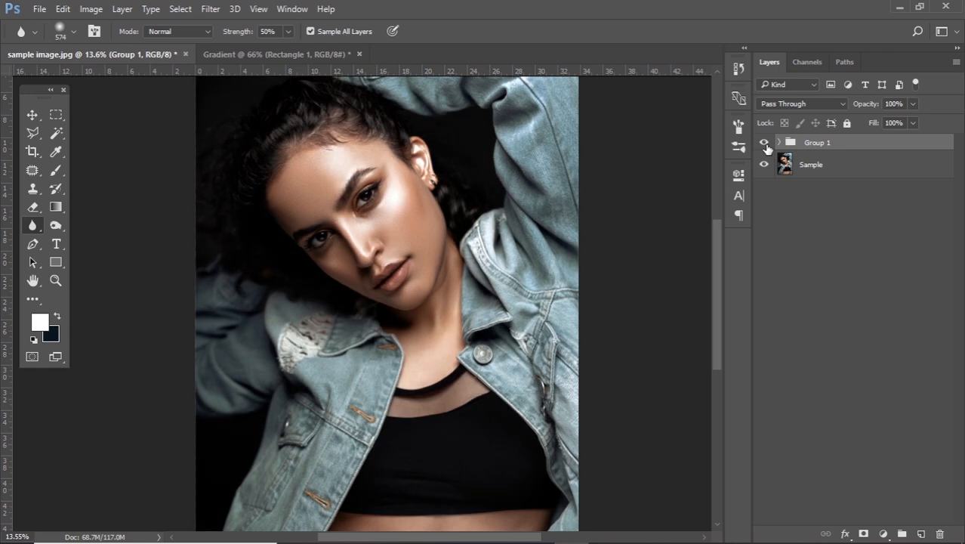